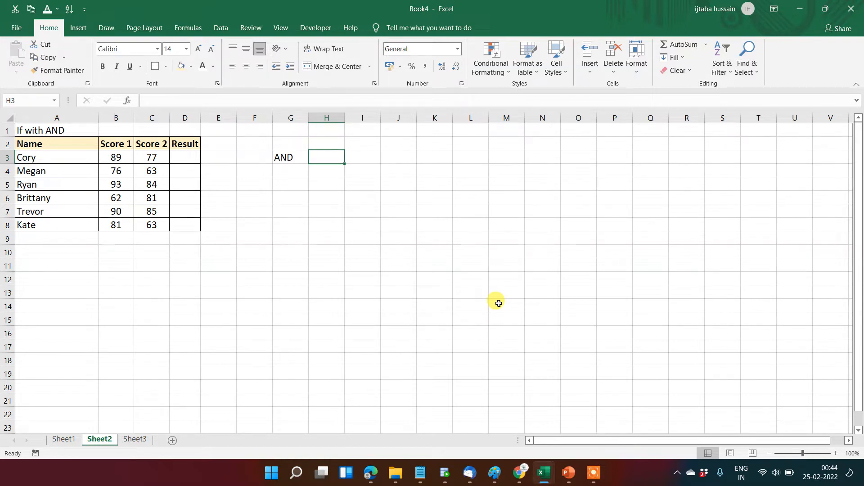
Enter the formula =AND(6>5,5>4) in cell H3.
text(=)
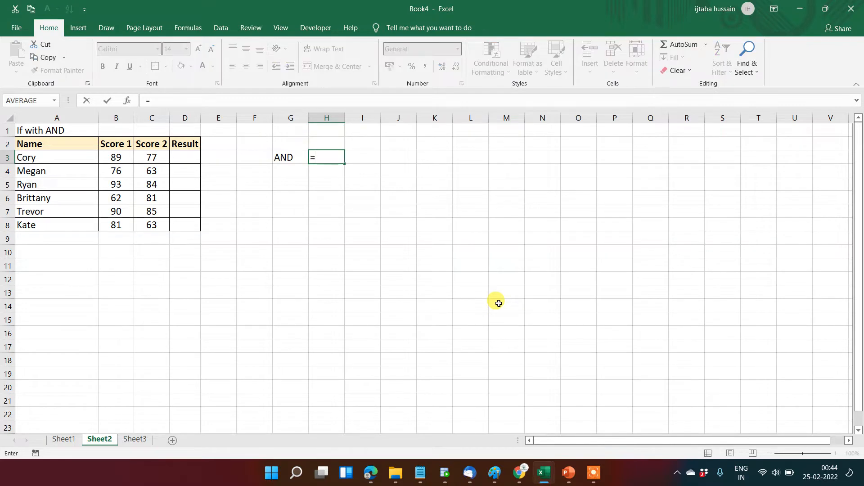
text(and)
key(Tab)
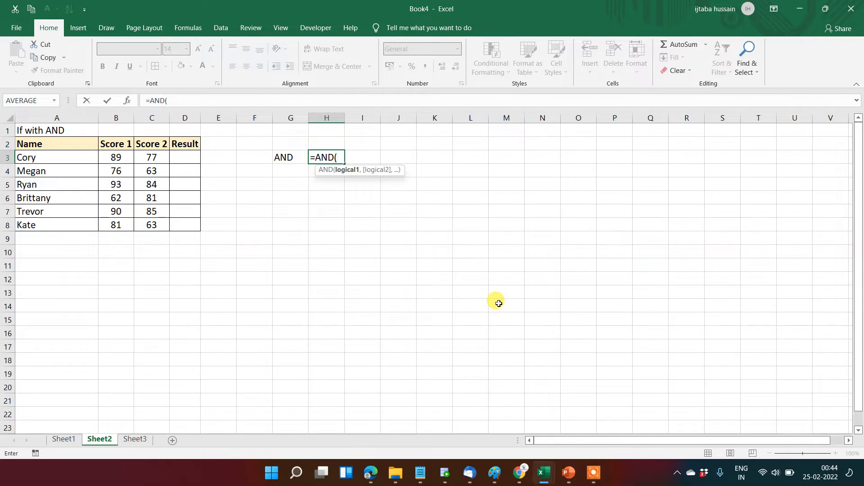
text(6>5,)
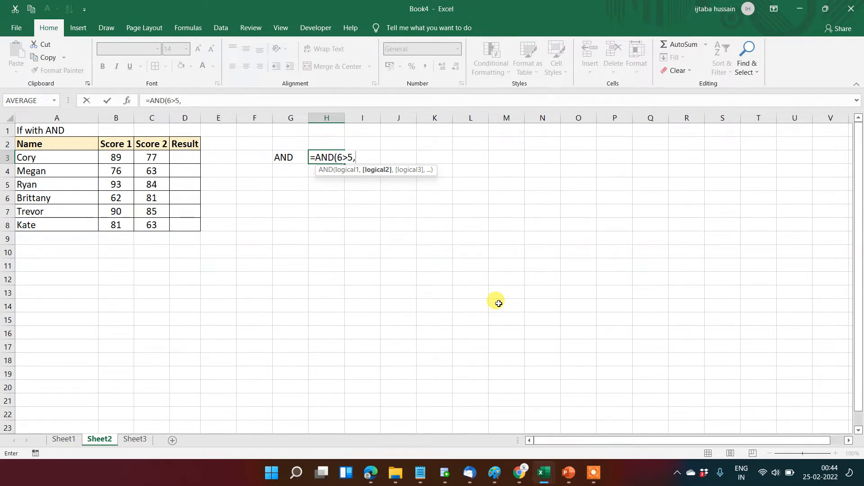
text(5>4))
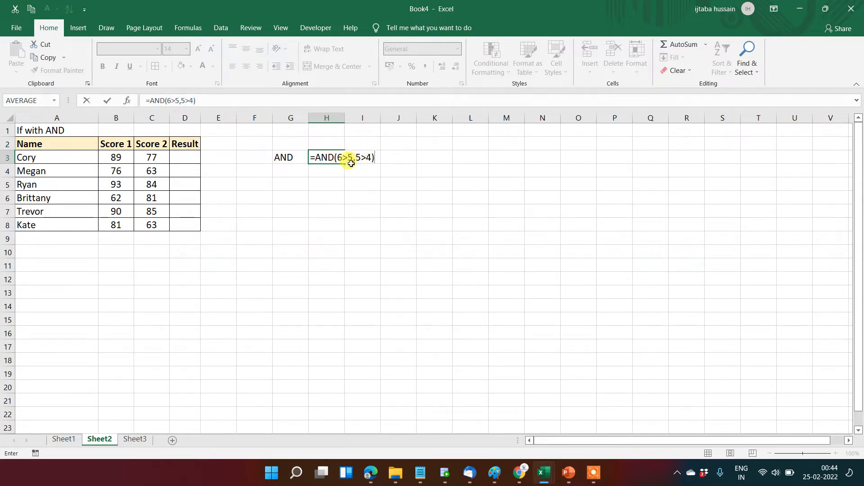
key(Return)
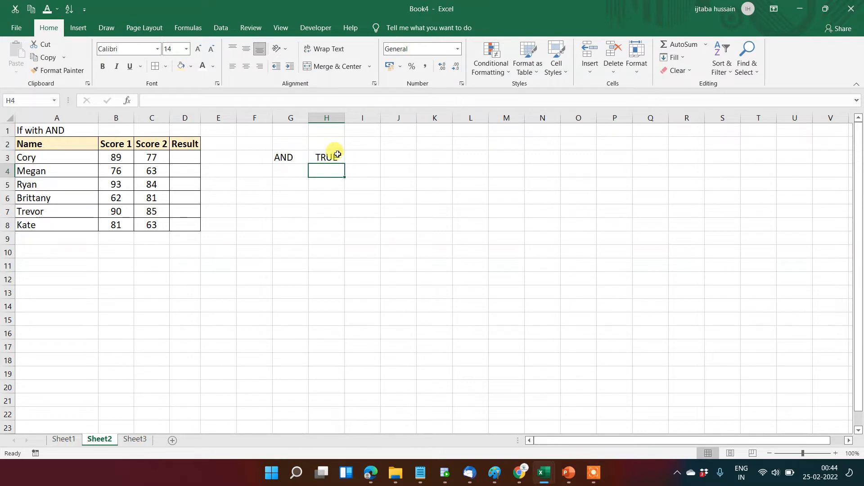
Copy the AND formula from H3 to H4 and change its second condition to 5<4.
click(335, 155)
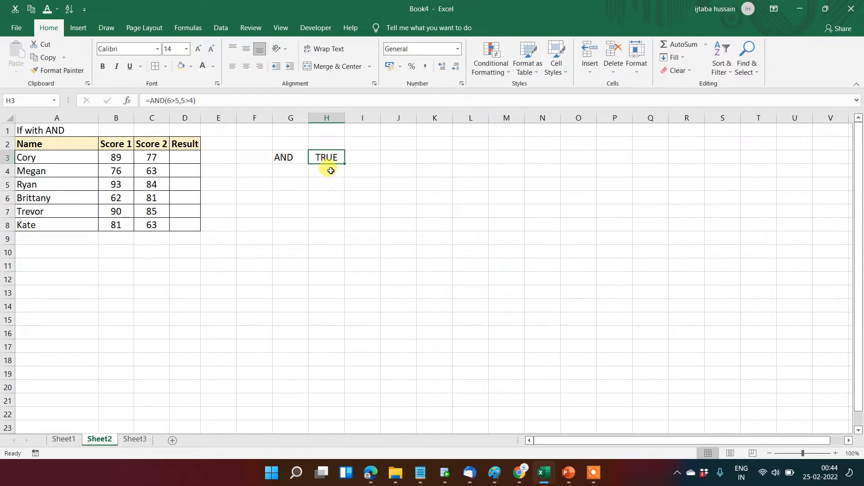
click(331, 171)
click(326, 156)
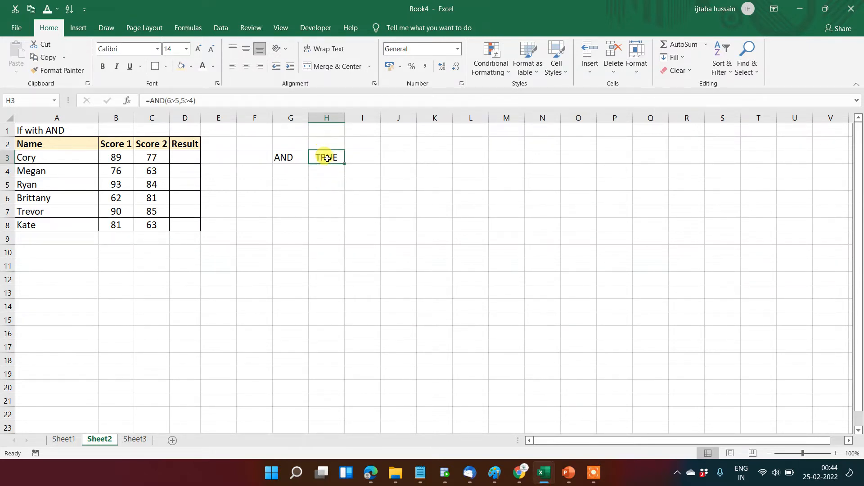
click(329, 167)
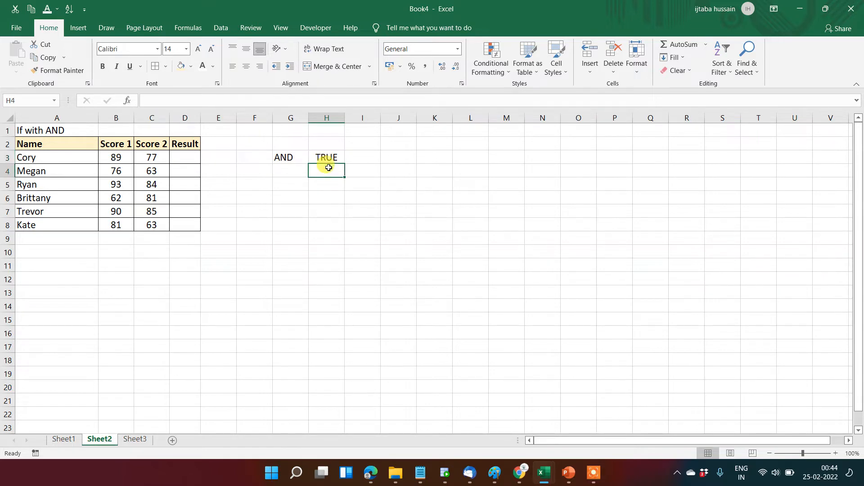
click(327, 157)
key(ctrl+c)
click(329, 168)
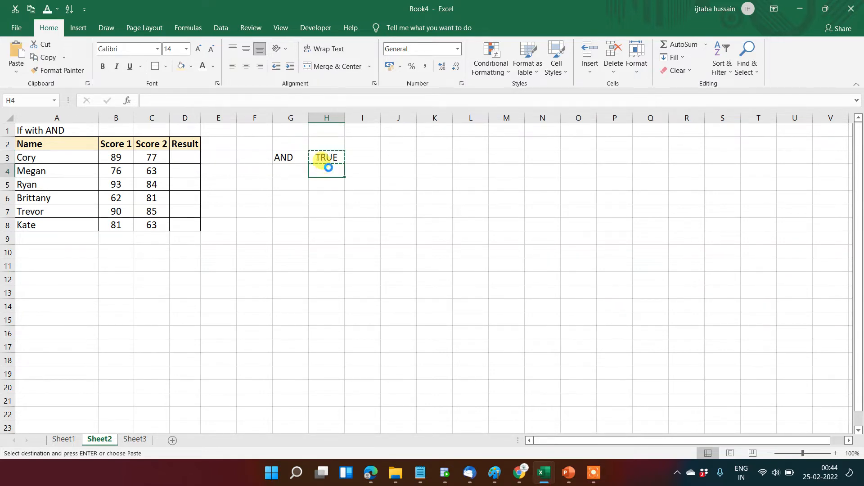
key(Return)
click(185, 100)
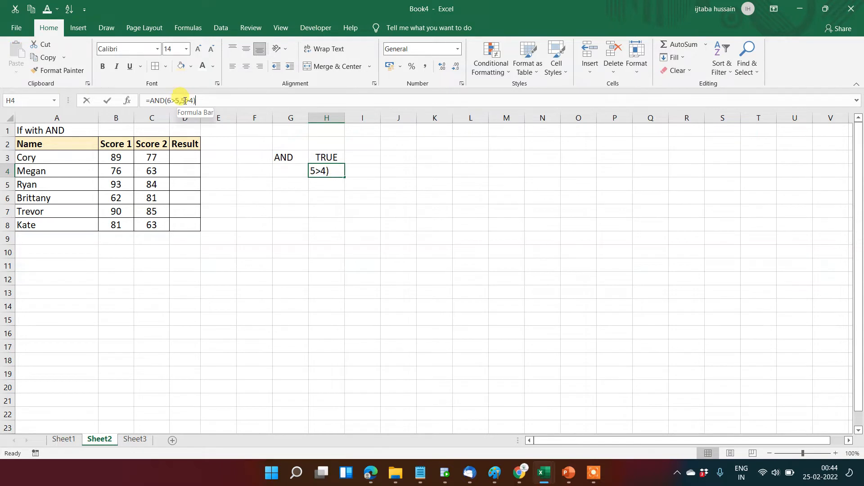
text(<)
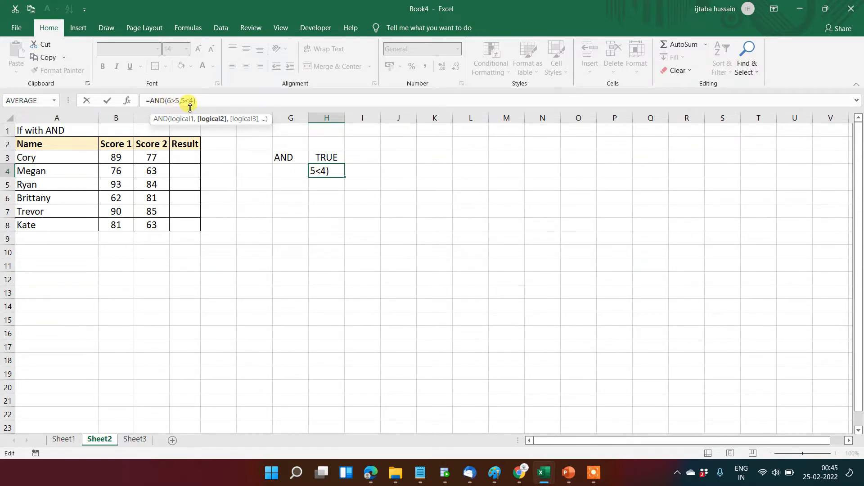
key(Return)
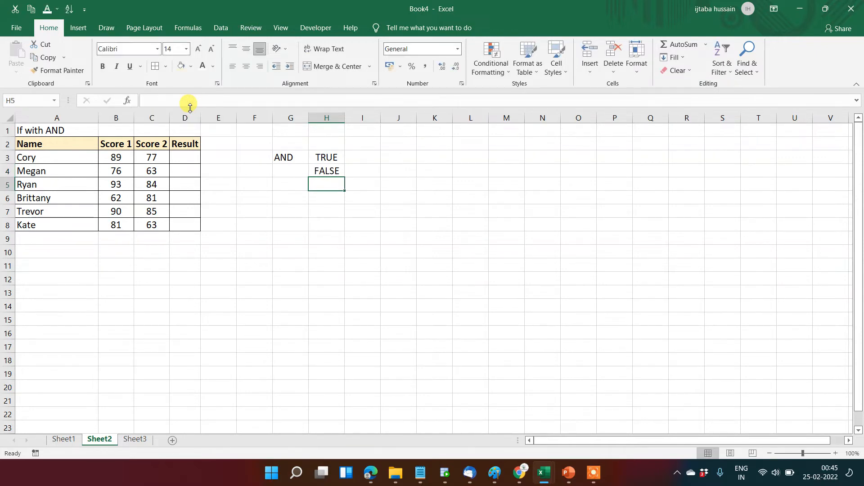
click(321, 174)
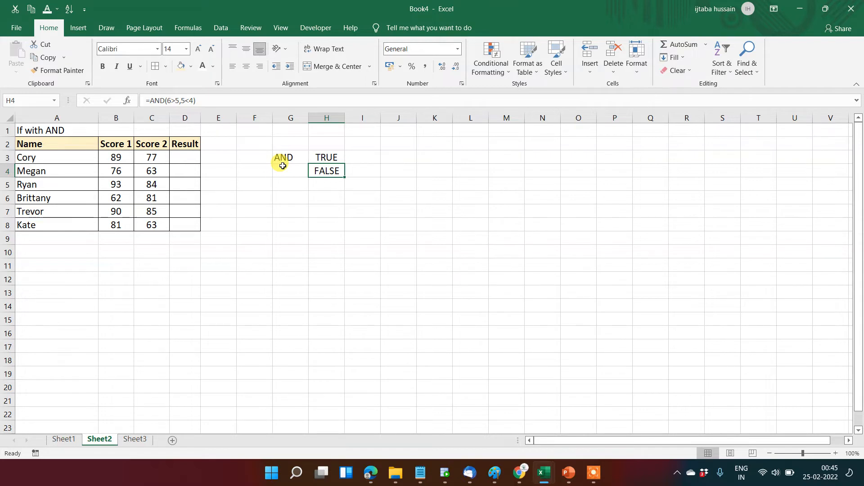
In cell D3, begin an IF formula with the logical test AND(B3>50,C3>50).
key(Left)
key(Left)
key(Left)
key(Left)
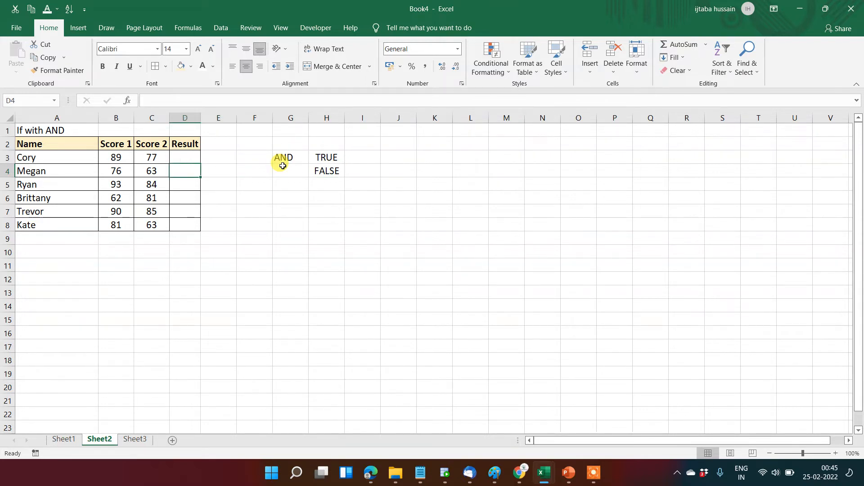
key(Up)
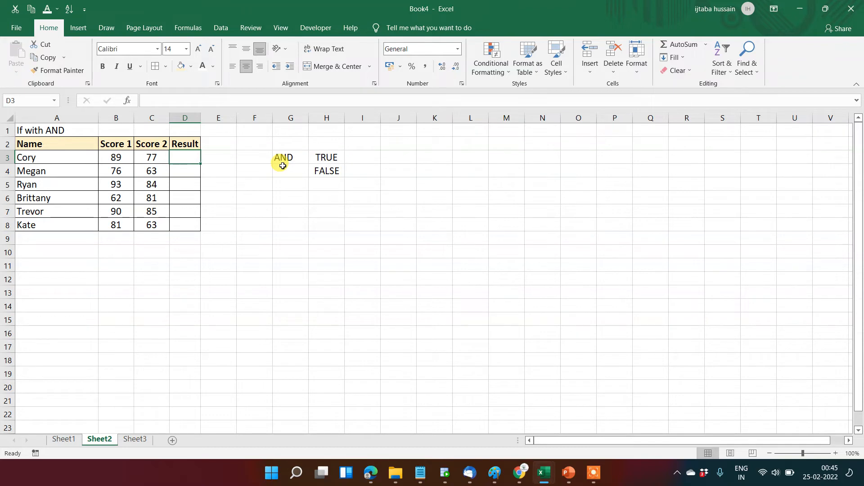
key(F2)
text(=if)
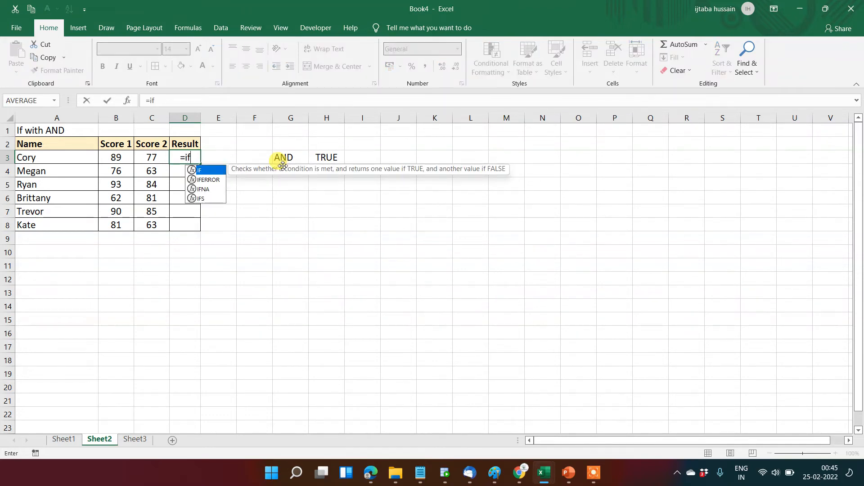
key(Tab)
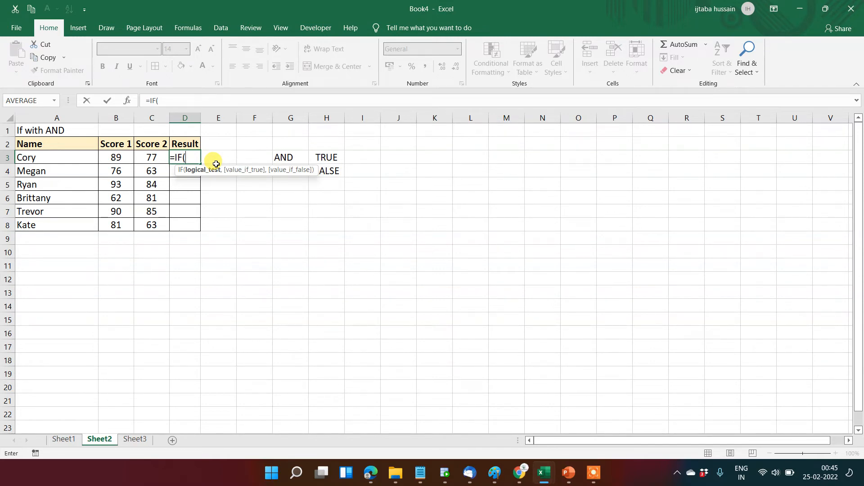
text(and)
key(Tab)
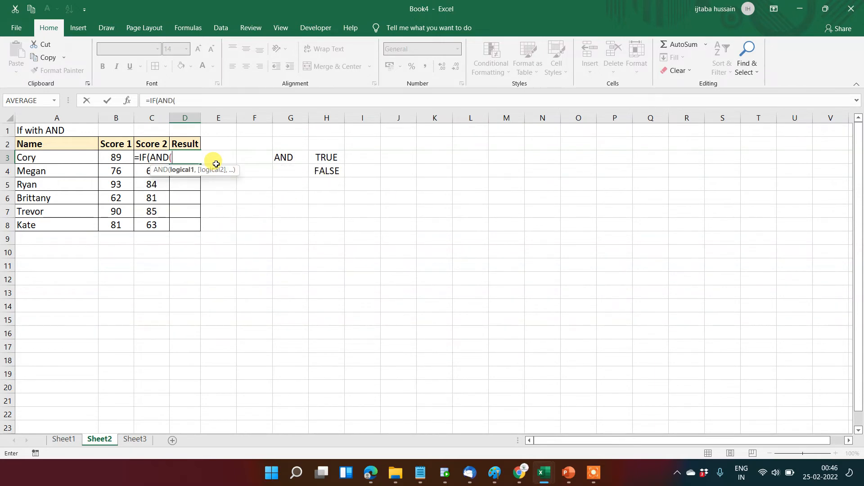
click(114, 154)
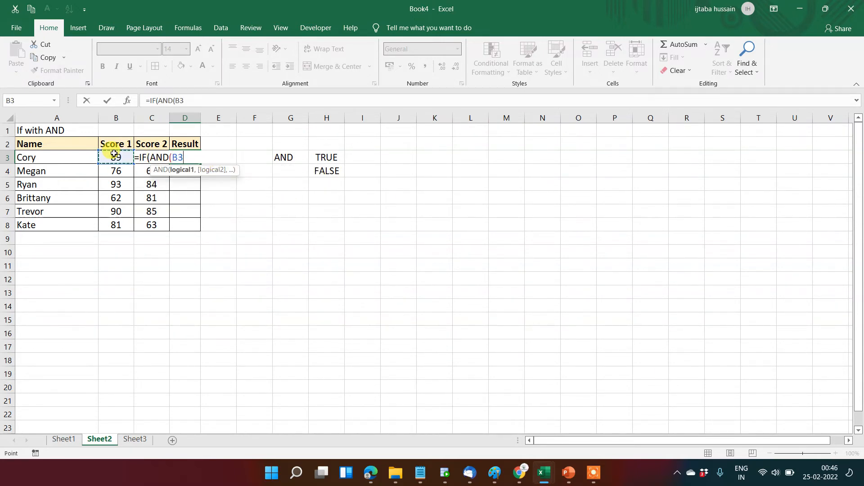
text(>50)
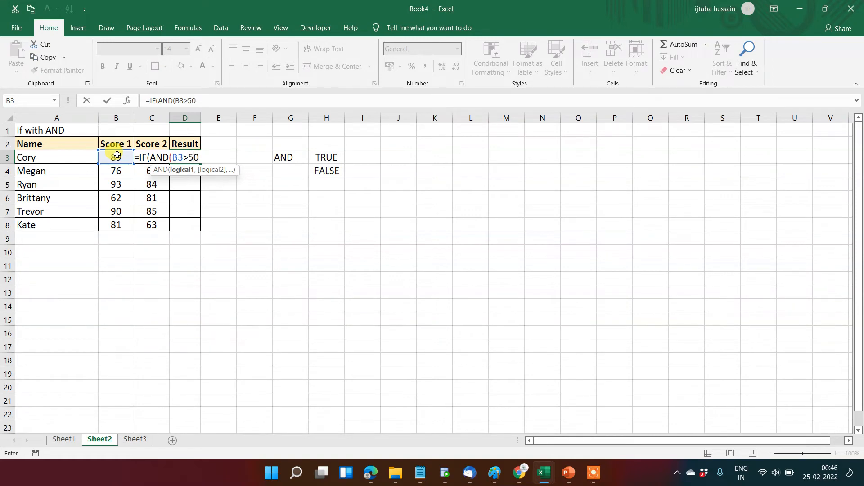
text(,)
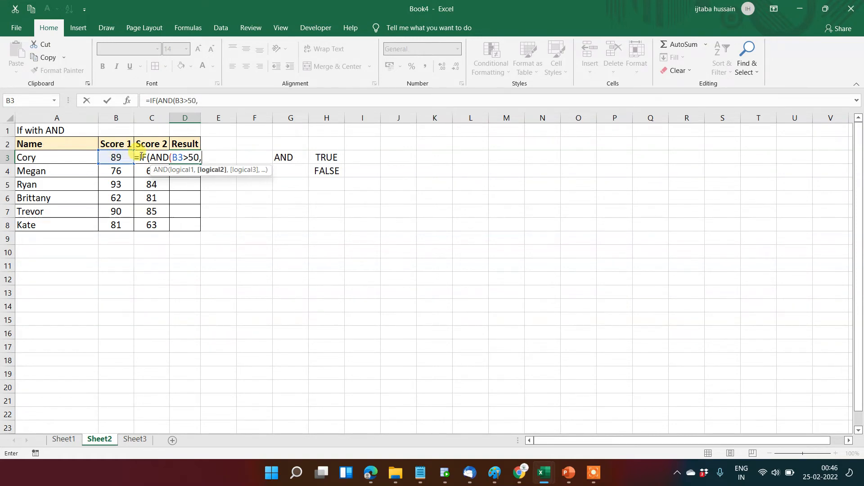
key(Left)
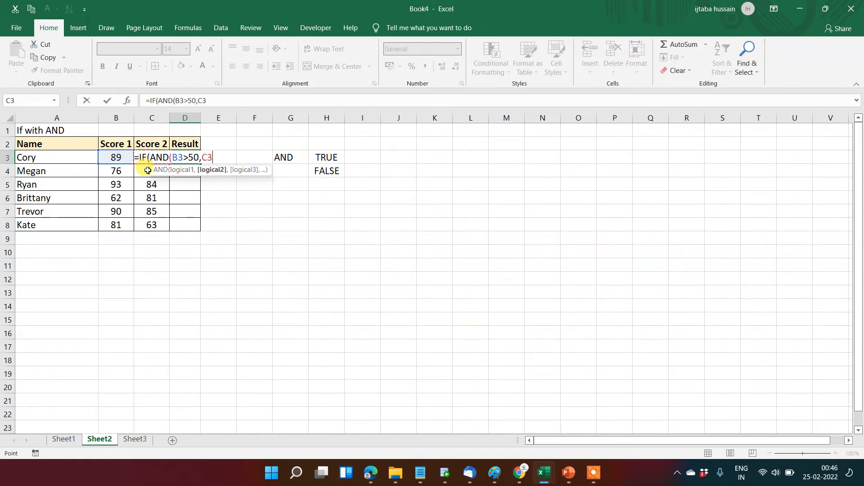
text(>50))
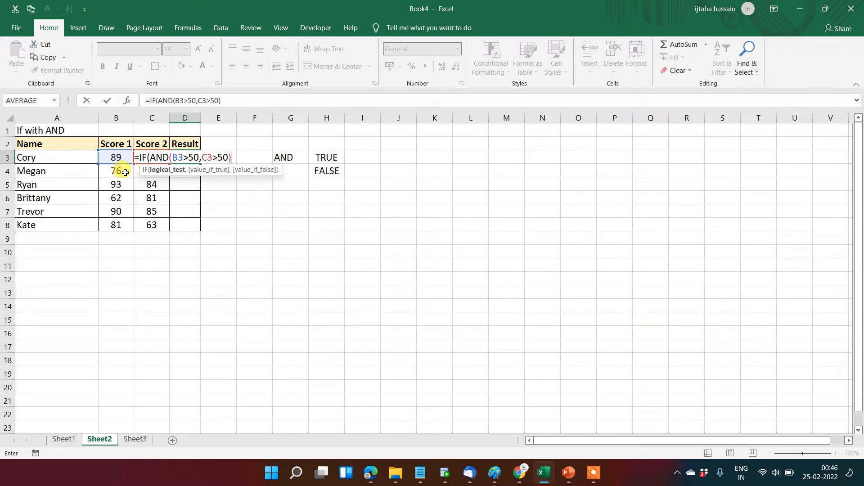
Complete the IF formula in D3 with "Pass" as the true value and "Fail" as the false value.
text(,")
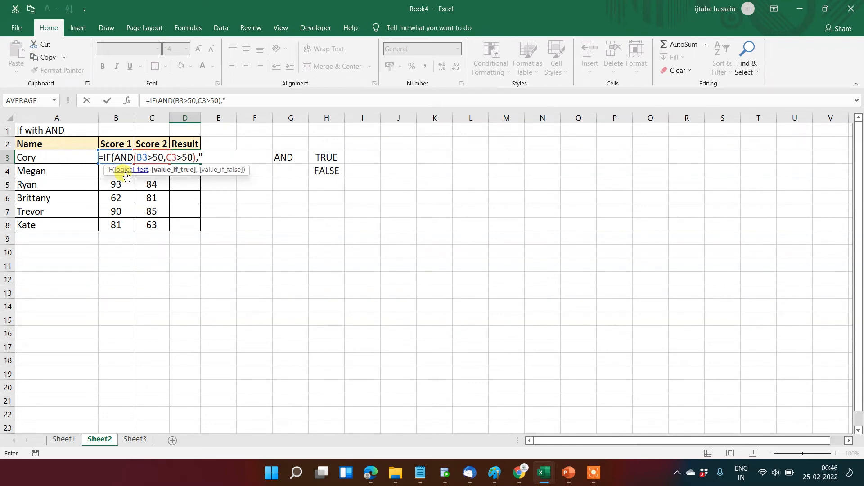
text(Pass",)
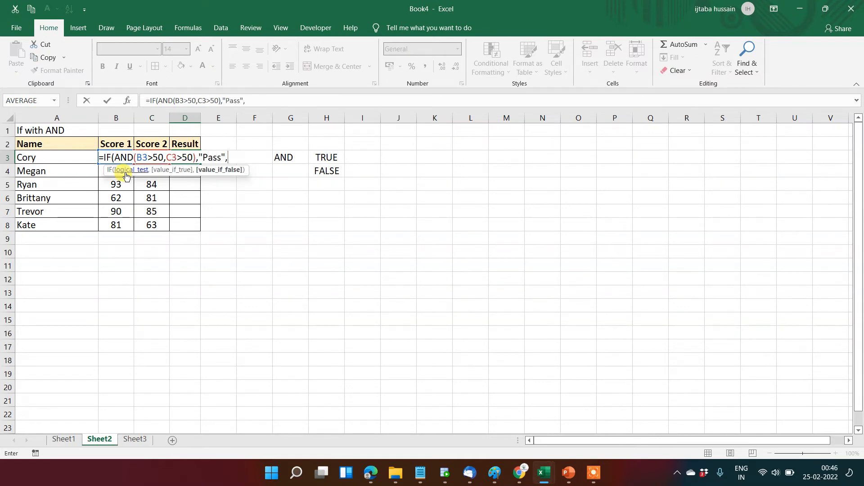
text("Faild)
key(BackSpace)
text("))
key(Return)
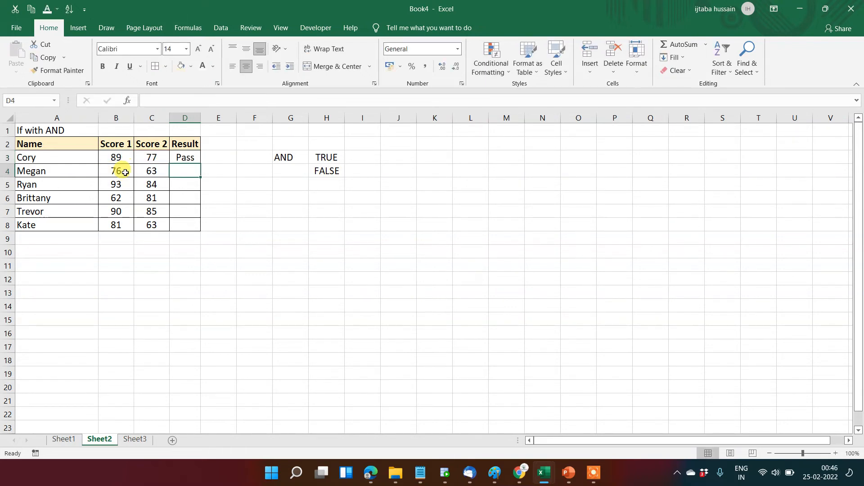
Fill the Result formula from D3 down through D8.
key(Left)
key(ctrl+Down)
key(Right)
key(ctrl+shift+Up)
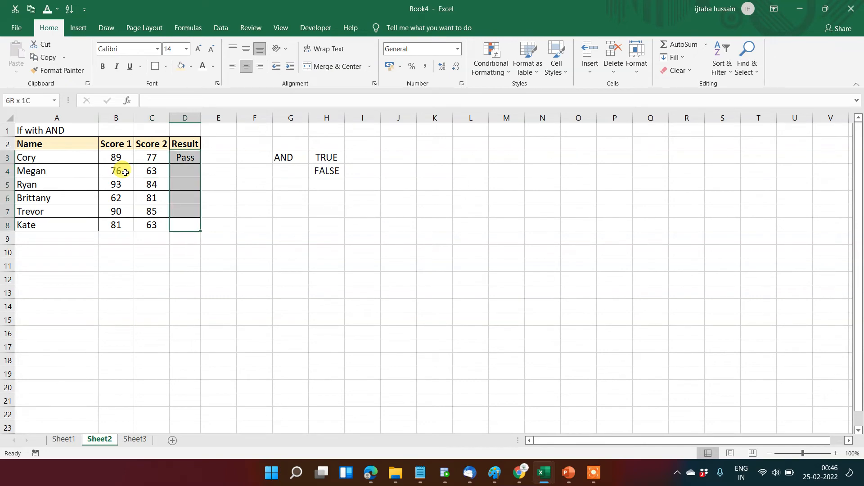
key(ctrl+d)
Change the Score 2 values to 45 in cell C4 and 34 in cell C6.
key(Left)
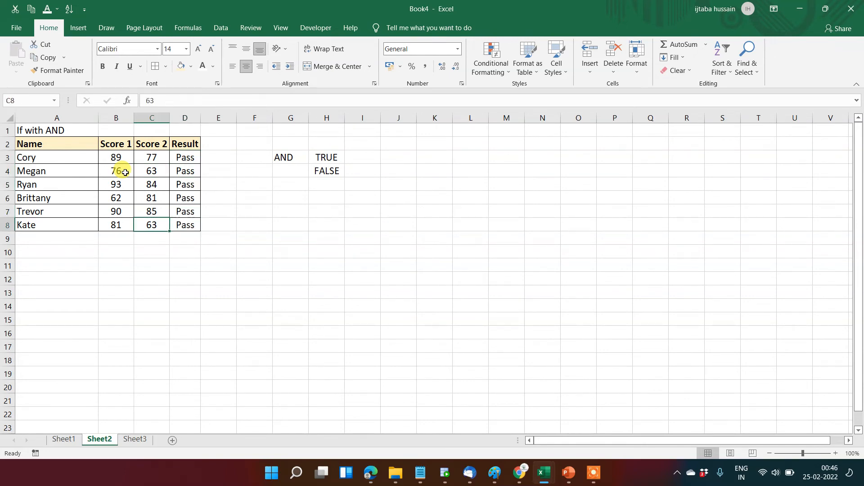
key(Up)
key(Left)
key(Up)
key(Up)
key(Up)
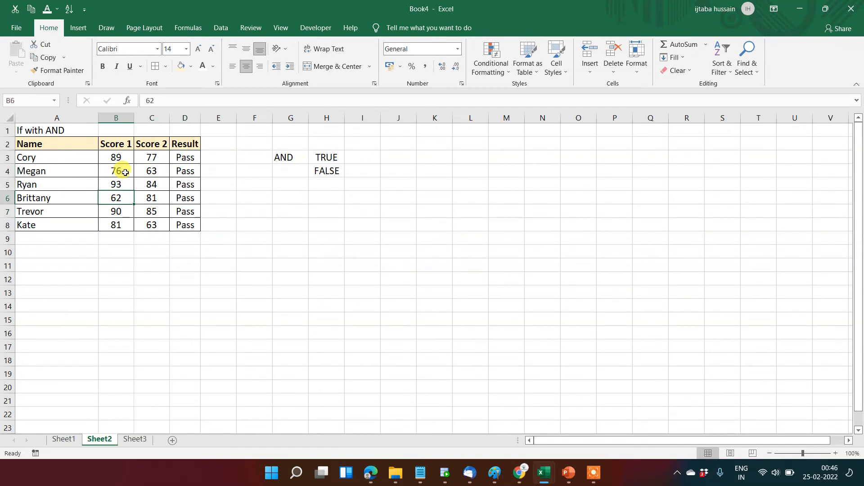
key(Right)
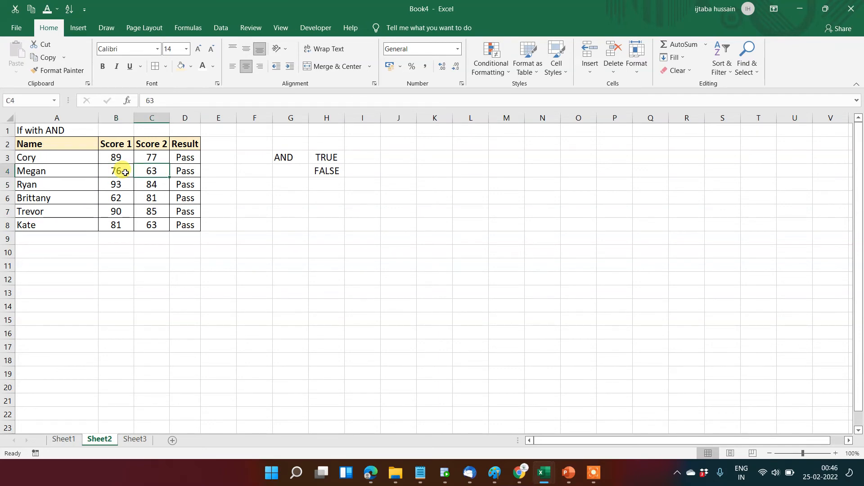
text(5)
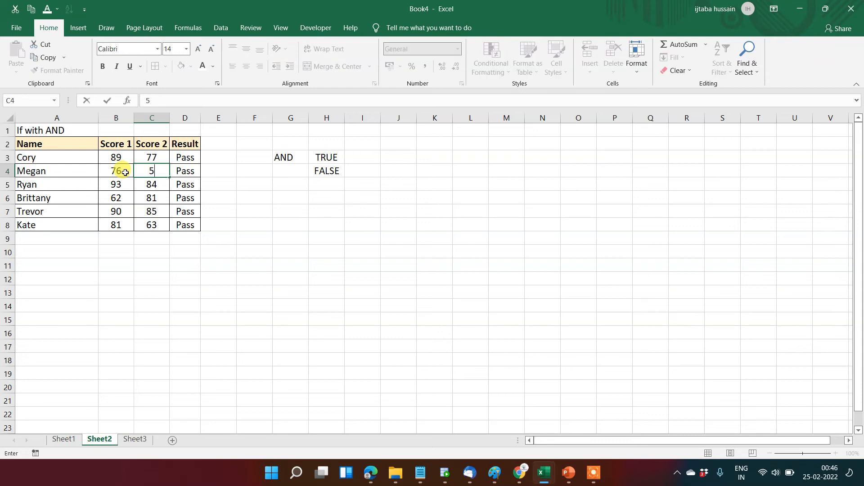
key(BackSpace)
text(45)
key(Return)
key(Return)
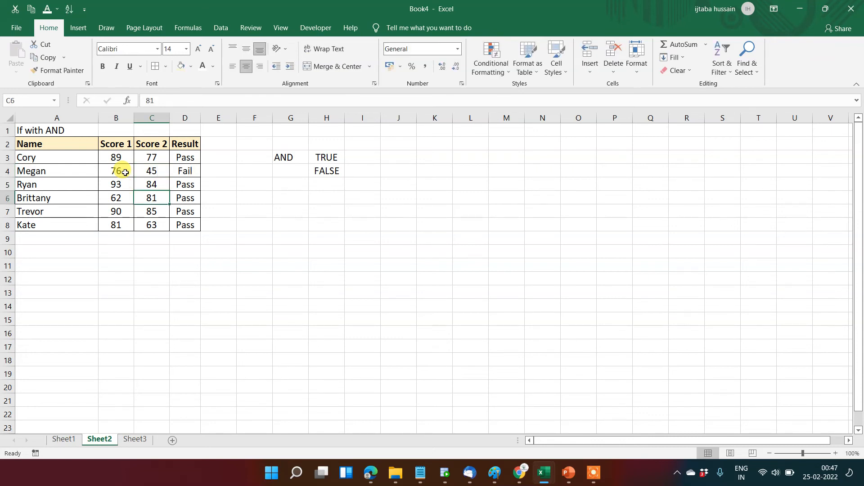
text(34)
key(Return)
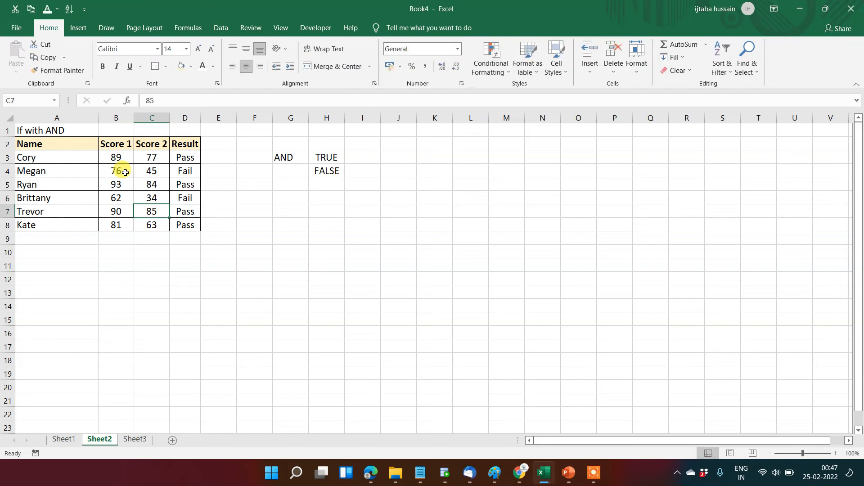
key(Up)
key(Up)
key(Up)
key(Up)
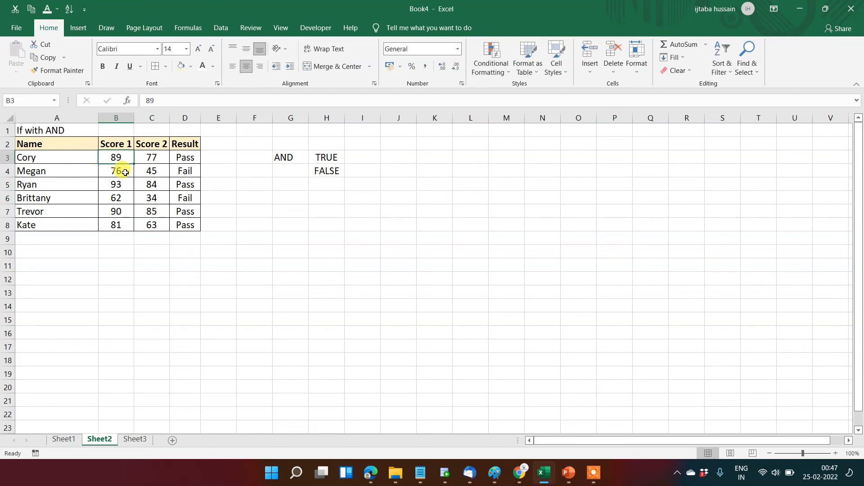
key(shift+Right)
key(Left)
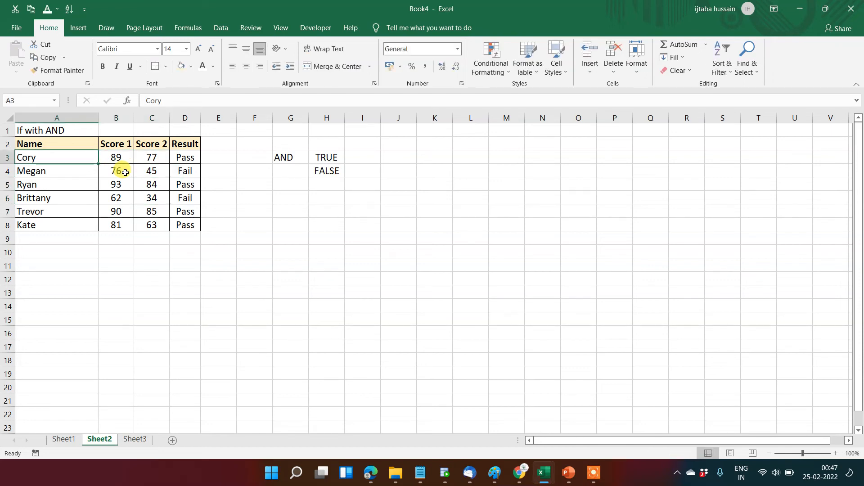
Examine the scores in rows 3 and 4 against the IF and AND formulas in D3 and D4, including their "Pass" and "Fail" arguments.
key(Right)
click(147, 157)
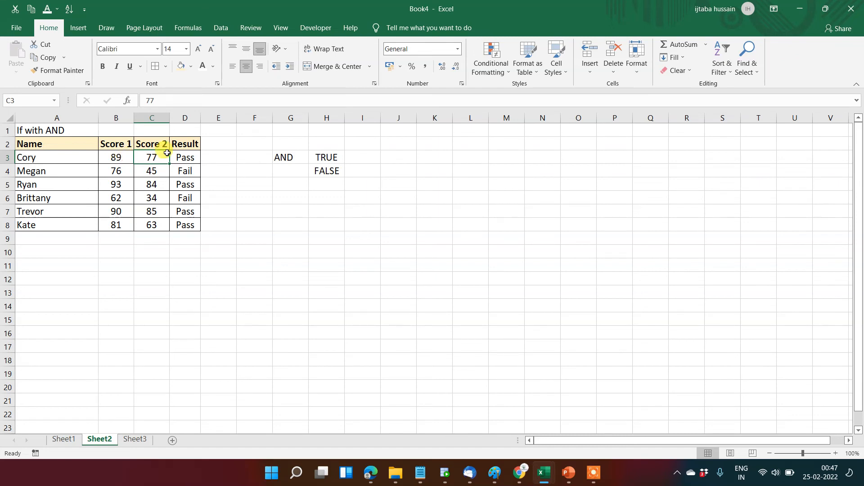
double_click(183, 155)
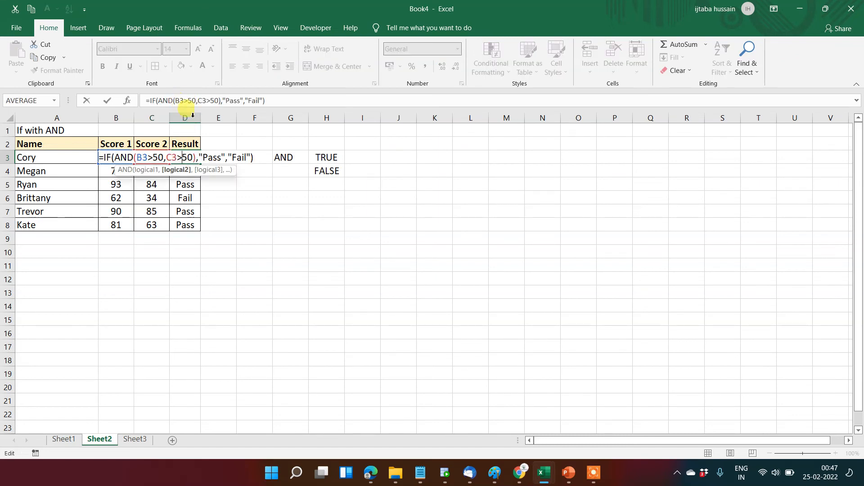
click(237, 99)
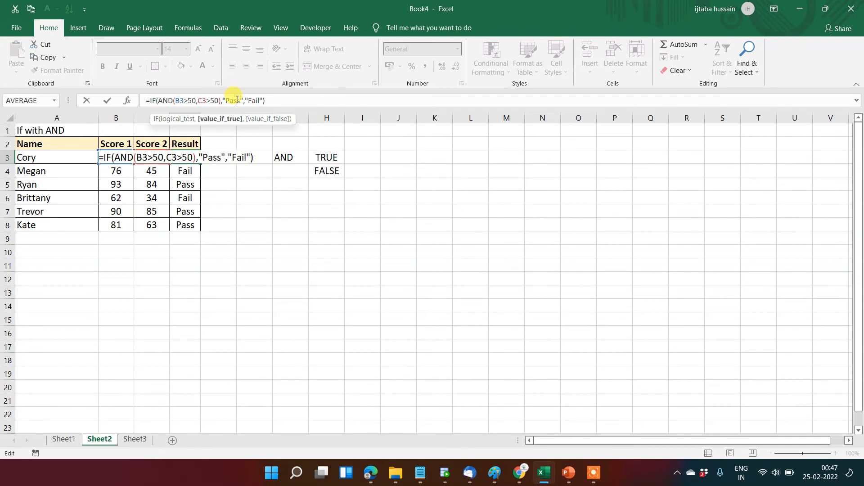
key(Return)
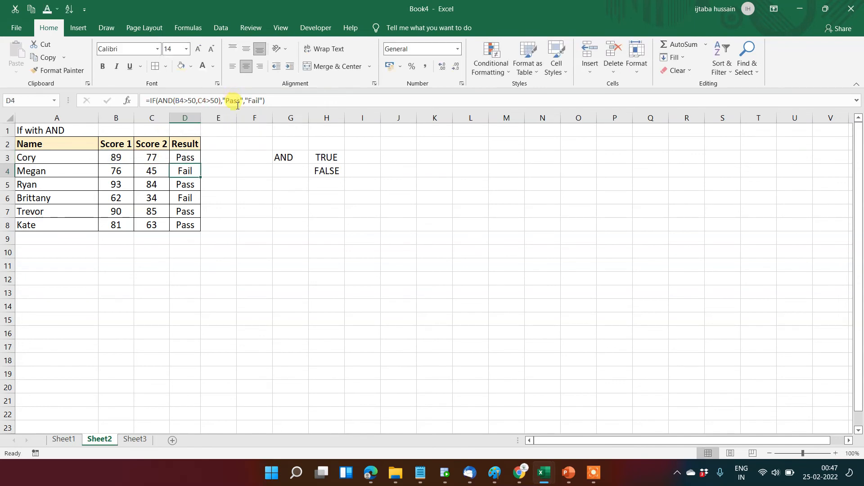
click(151, 169)
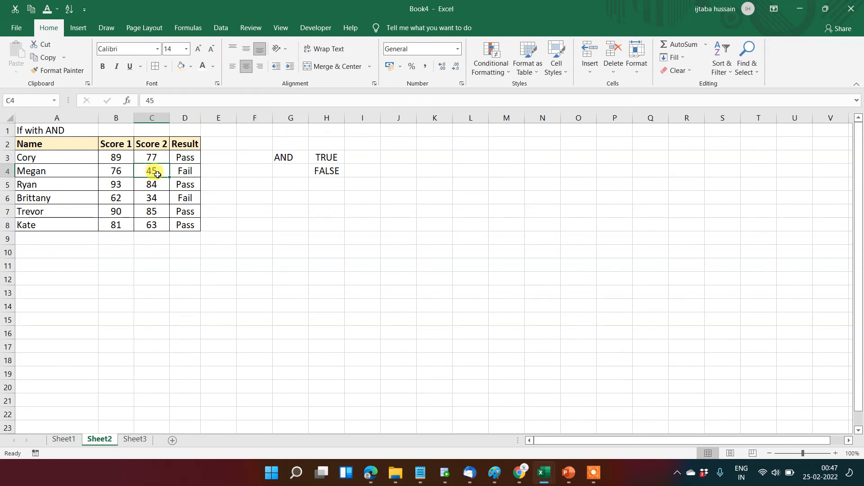
click(184, 171)
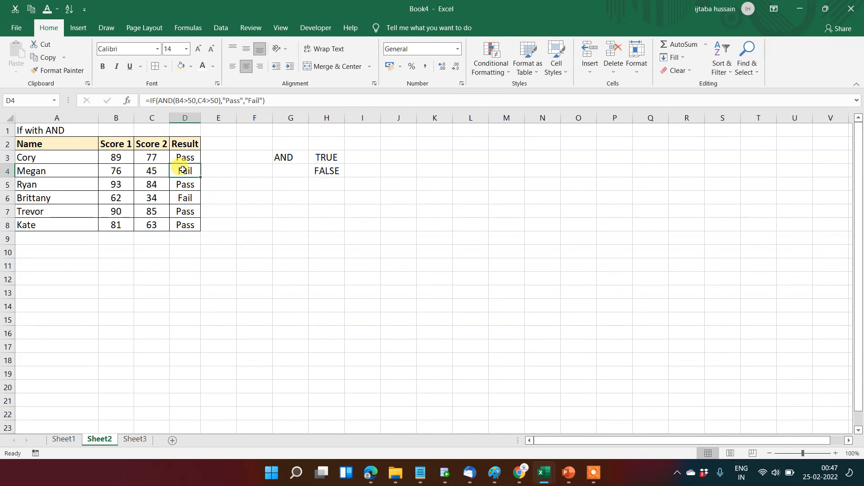
click(250, 100)
click(253, 119)
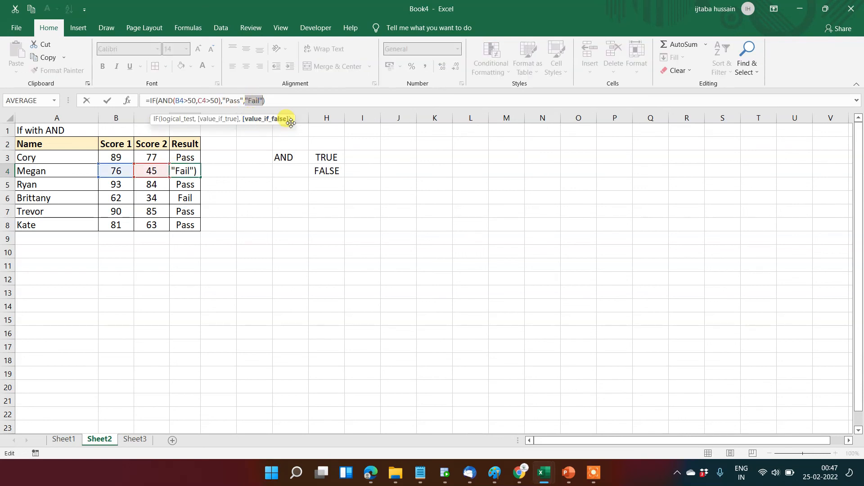
key(Escape)
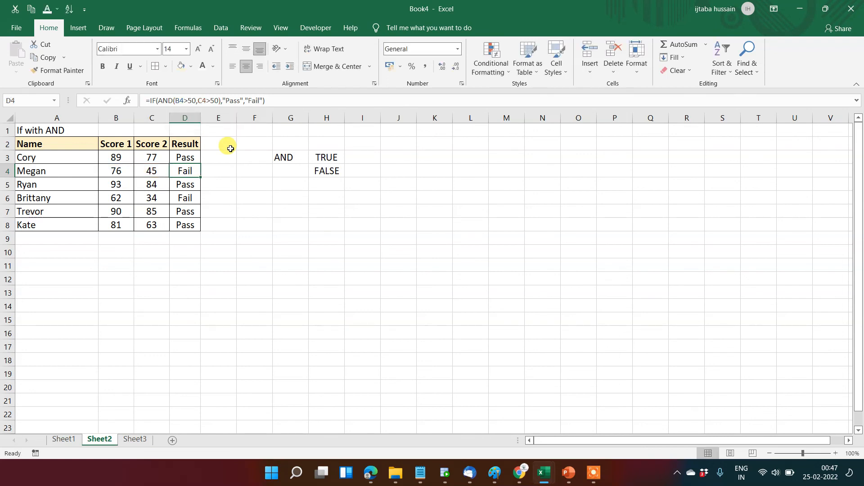